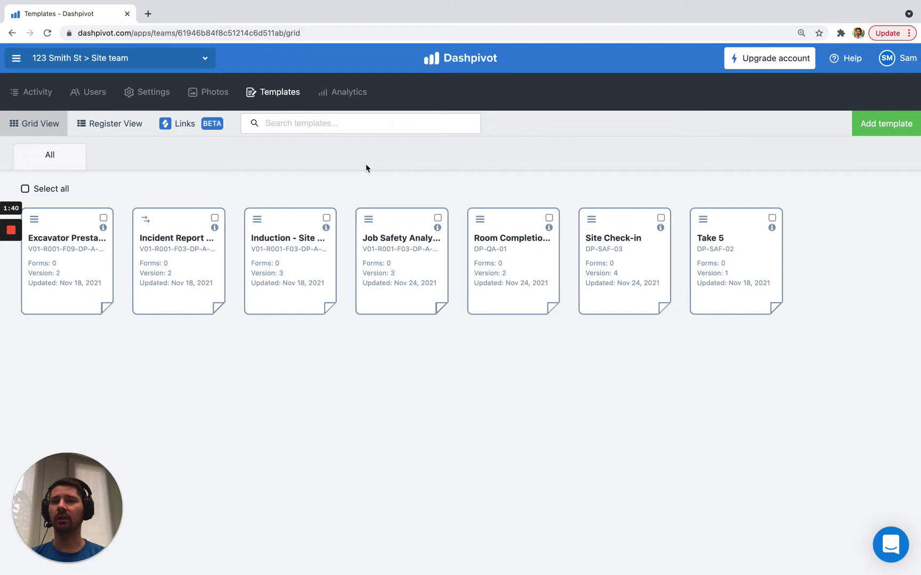
Step: Switch to the Site team under 123 Smith St and show its Ongoing Sitemate links
left_click(149, 57)
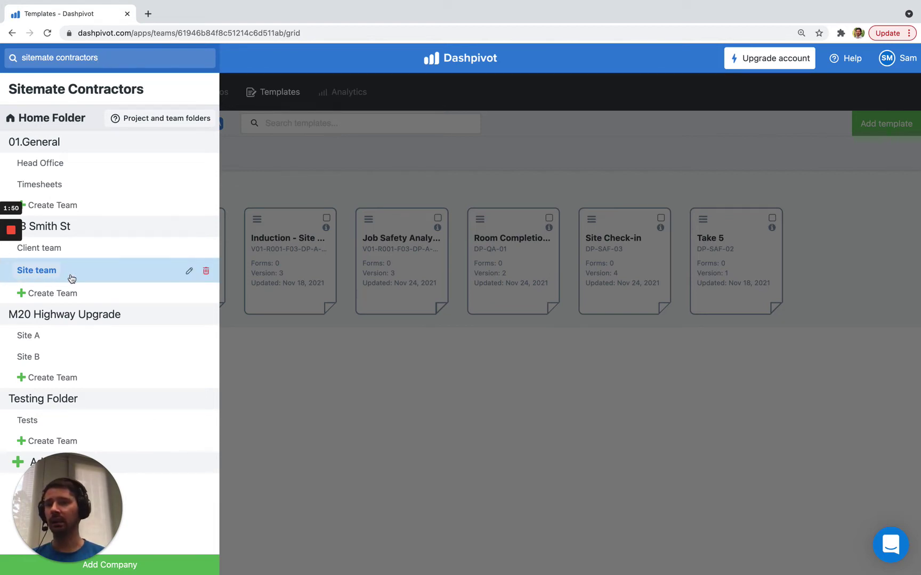
left_click(100, 276)
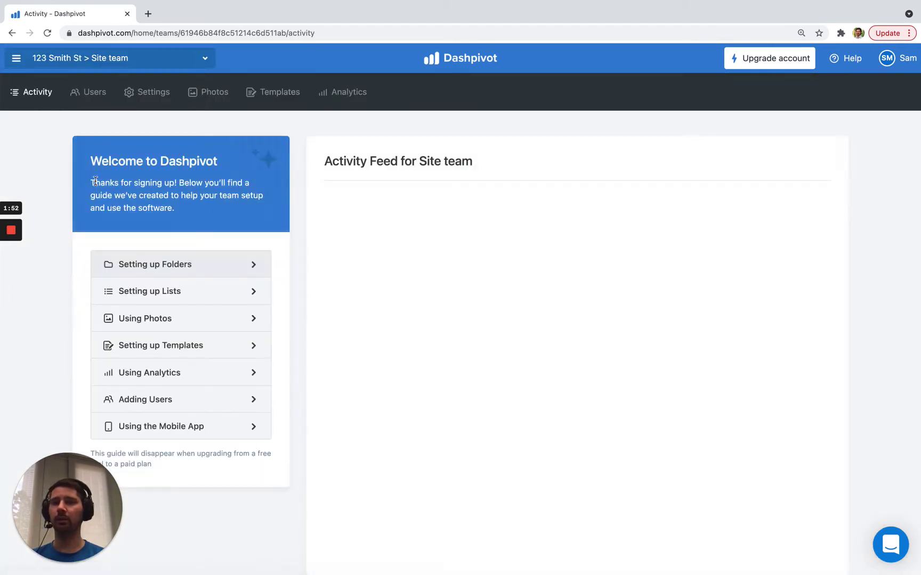
left_click(273, 93)
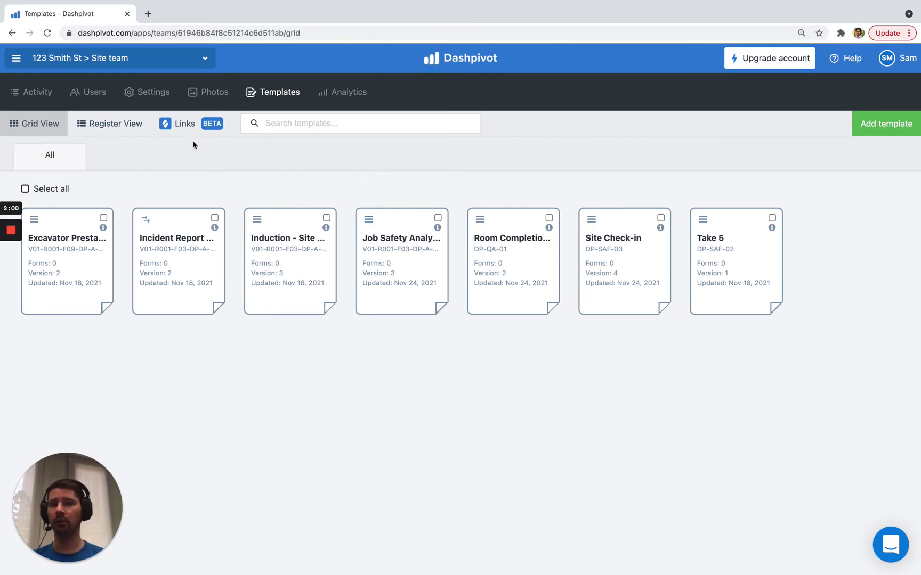
left_click(184, 125)
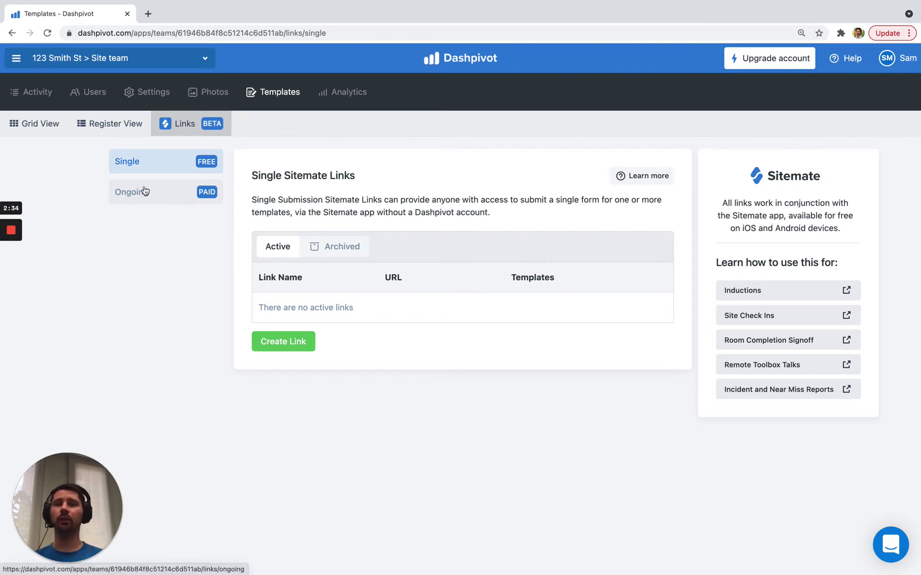
left_click(119, 202)
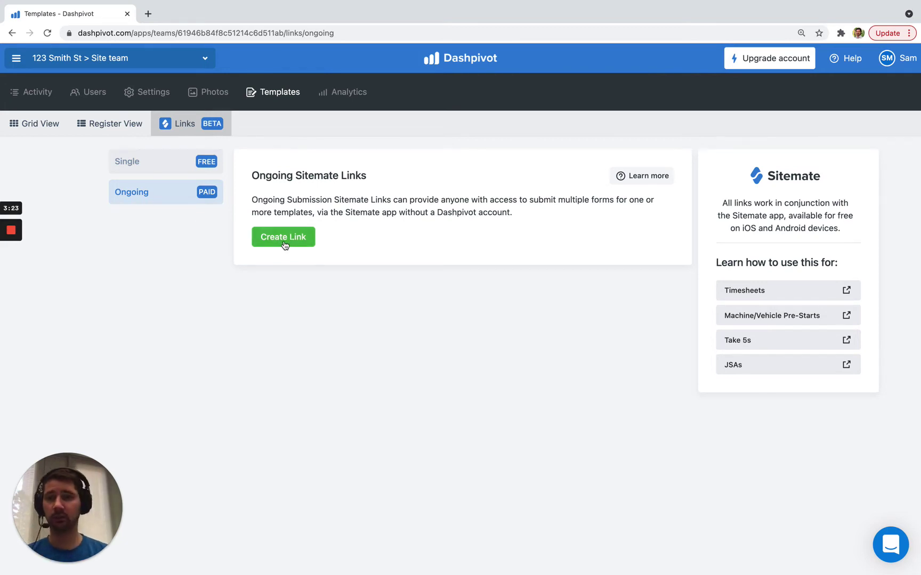
Step: Create an ongoing link named 'Job Safety Analysis (JSA)' covering only the JSA template
left_click(285, 245)
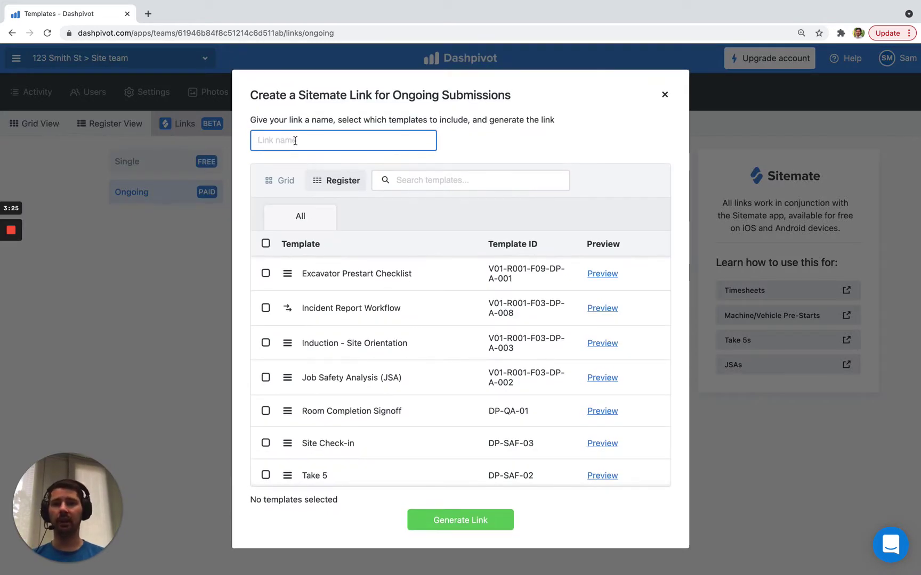
type("Job Sa")
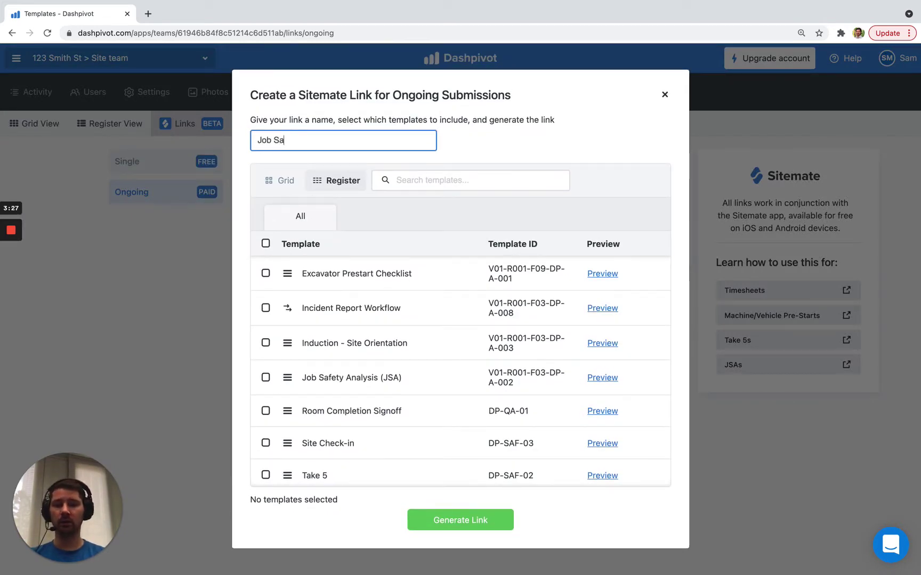
type("fety Ana")
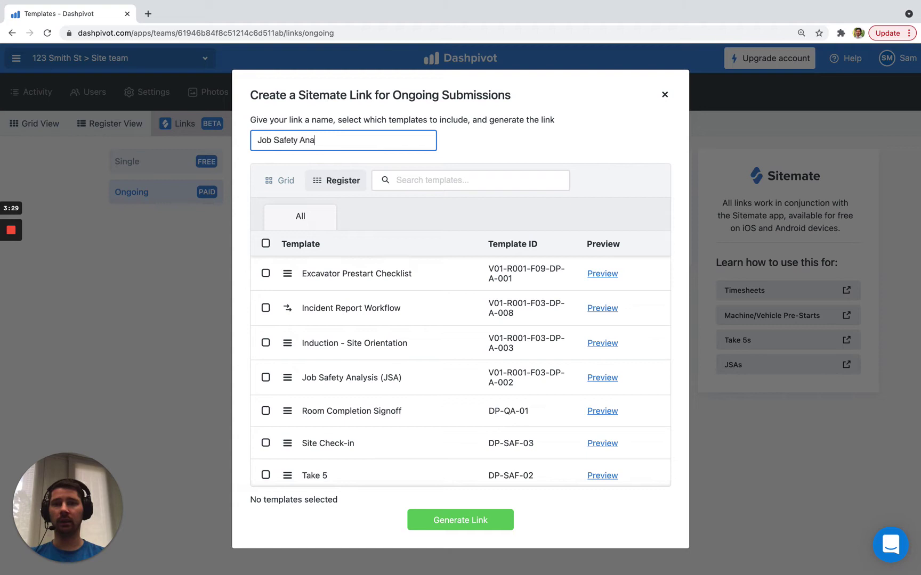
type("lysis (JSA)")
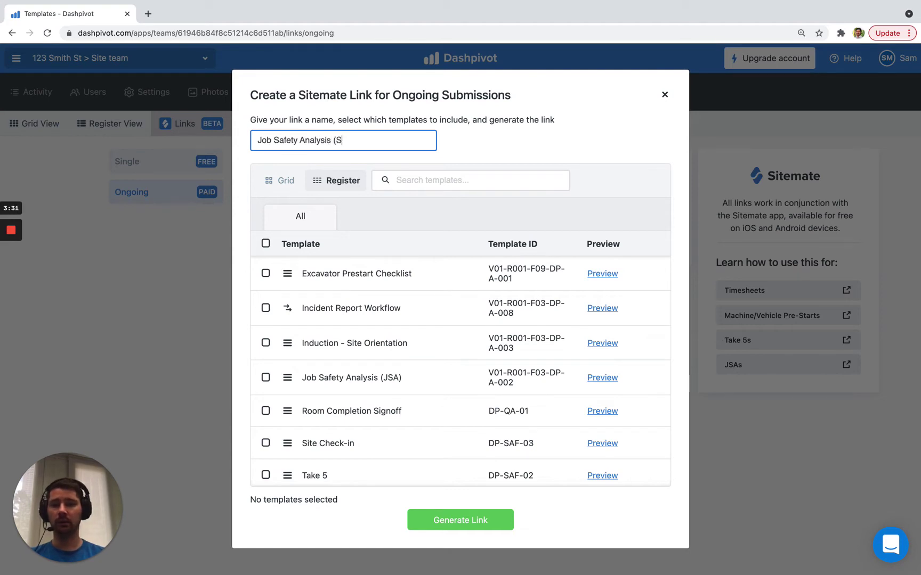
left_click(400, 160)
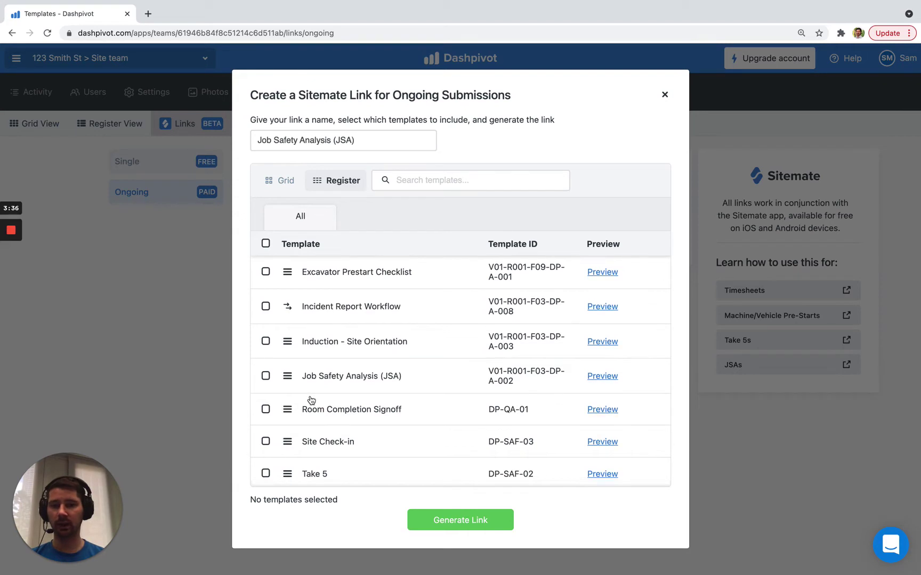
scroll(311, 399, "down", 1)
left_click(265, 373)
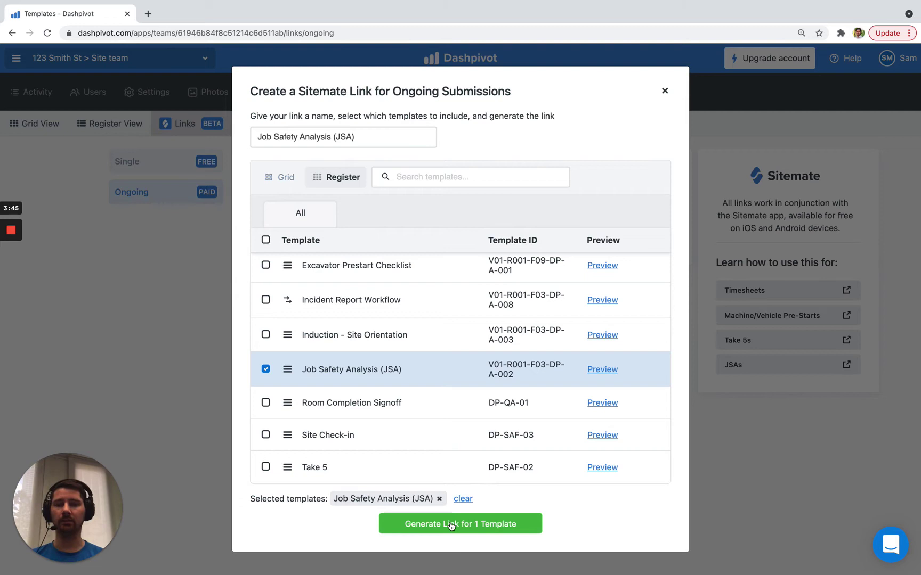
left_click(450, 525)
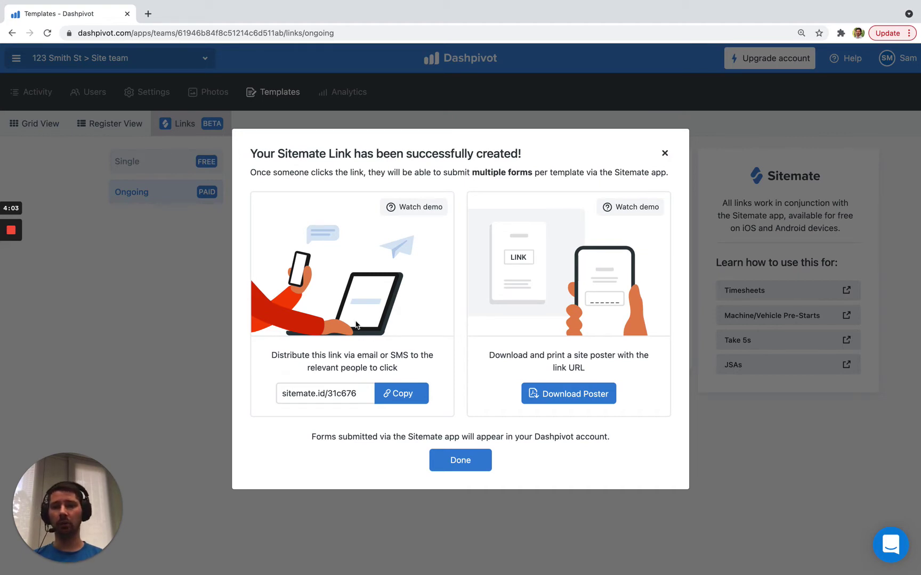
Step: Copy the sitemate.id/31c676 link and generate its printable site poster
left_click(382, 399)
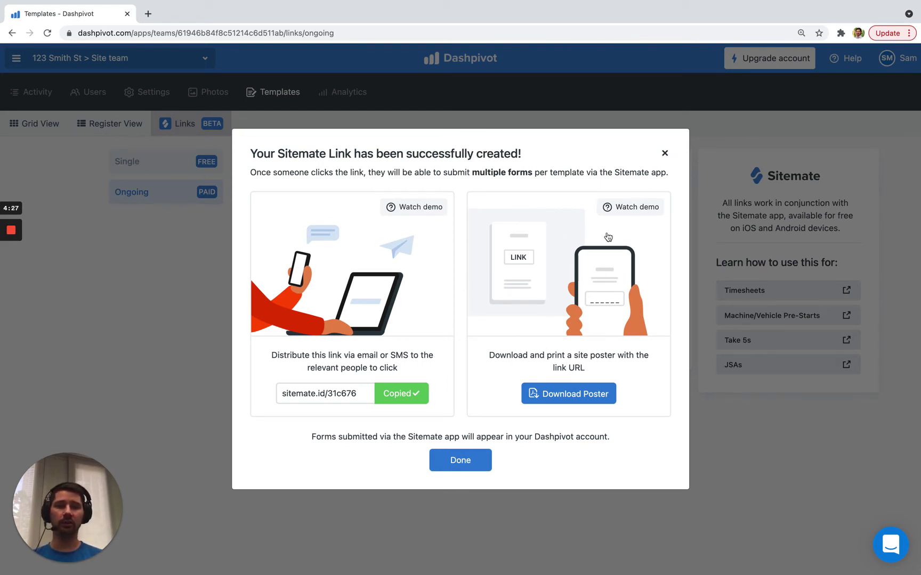
left_click(542, 398)
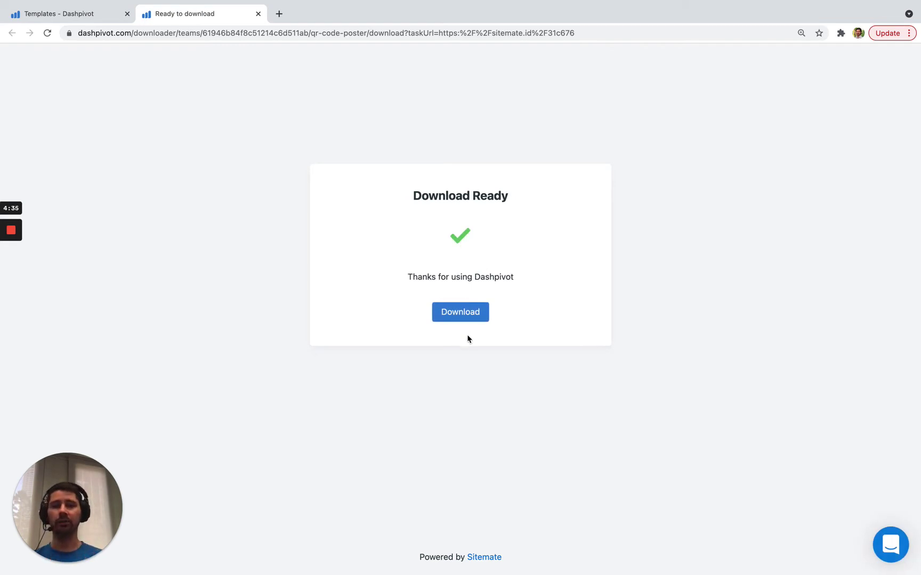
Step: Download the JSA poster PDF and look over its QR code and instructions
left_click(458, 319)
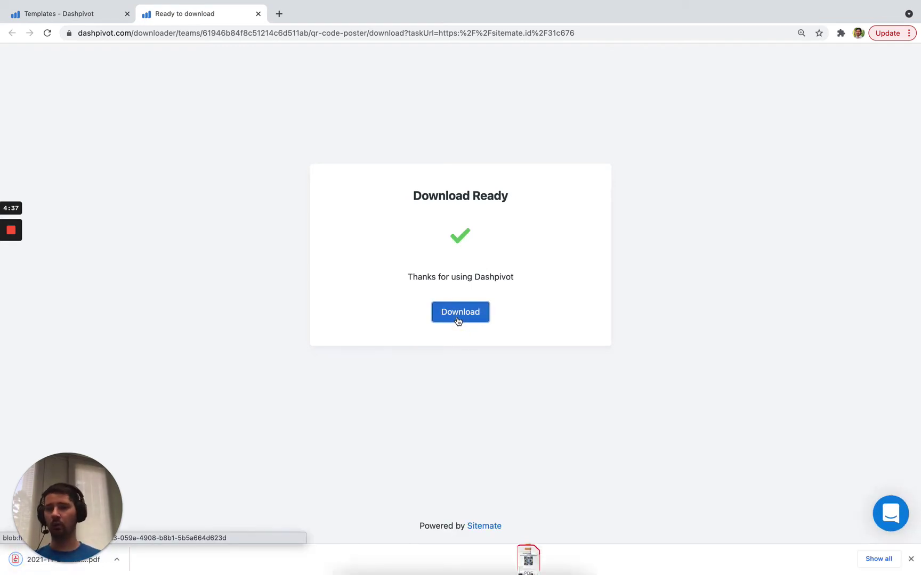
left_click(74, 559)
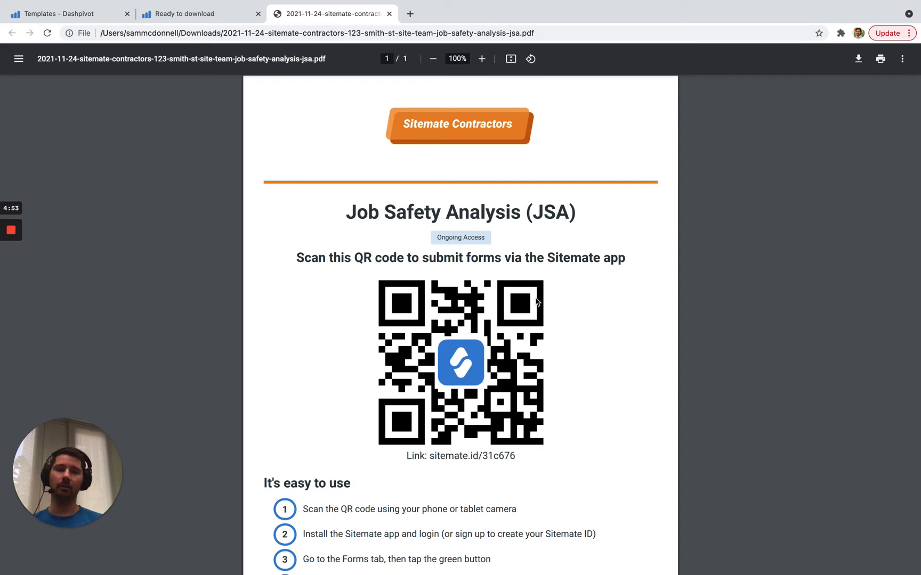
scroll(536, 302, "down", 2)
scroll(317, 432, "up", 2)
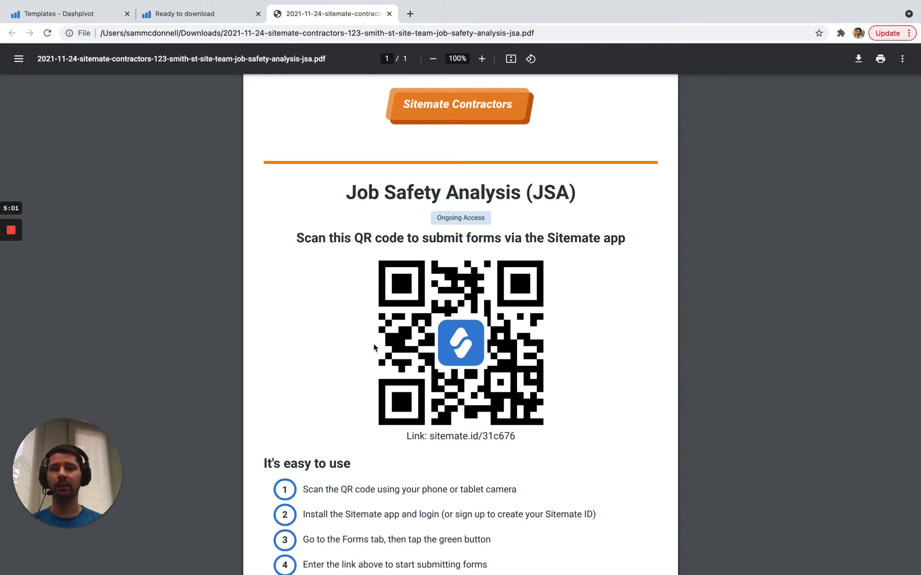
scroll(373, 347, "up", 1)
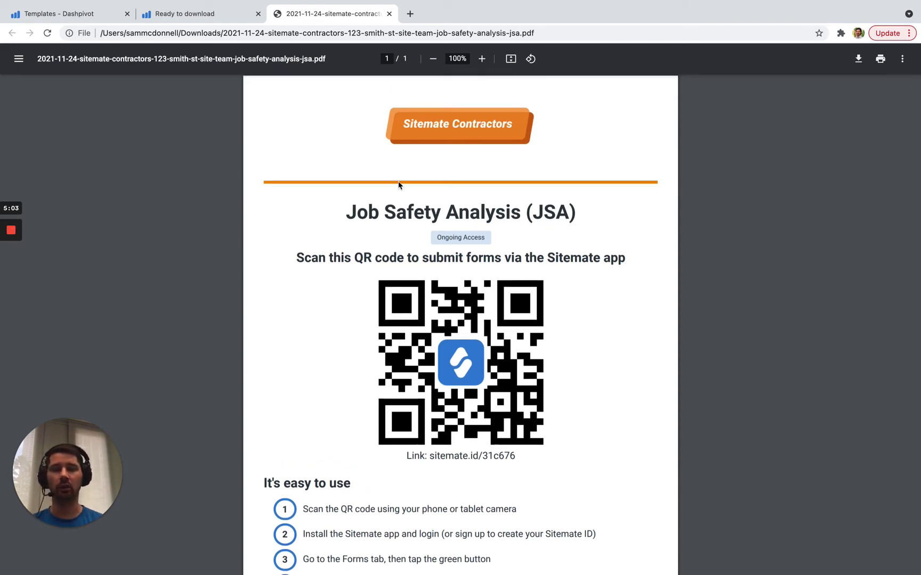
scroll(355, 349, "down", 5)
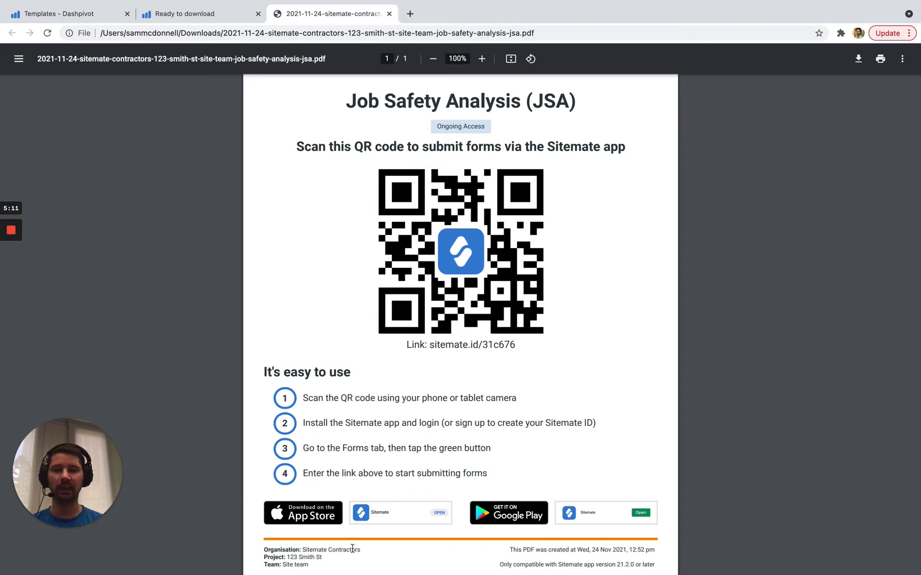
scroll(393, 416, "up", 3)
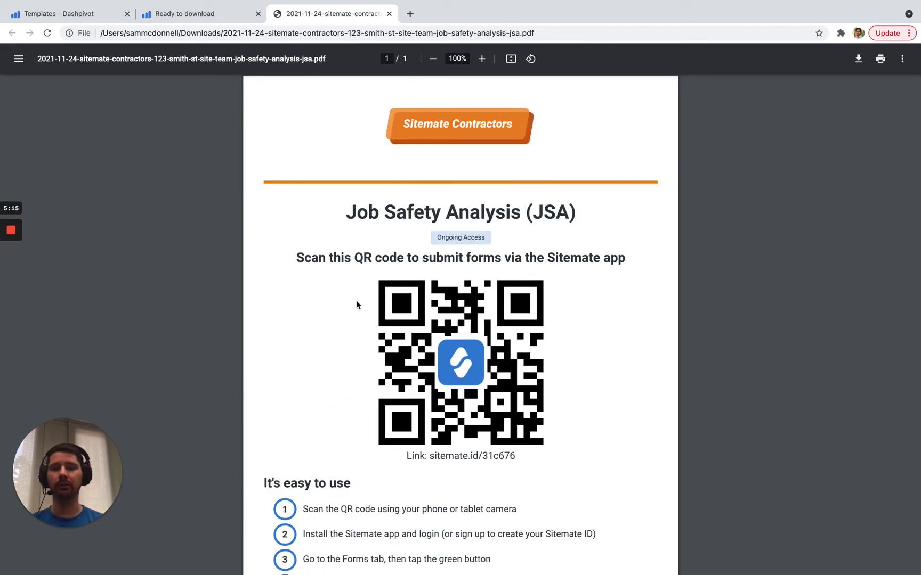
Step: Back in Dashpivot, dismiss the link-created message and copy the JSA link's URL
left_click(73, 16)
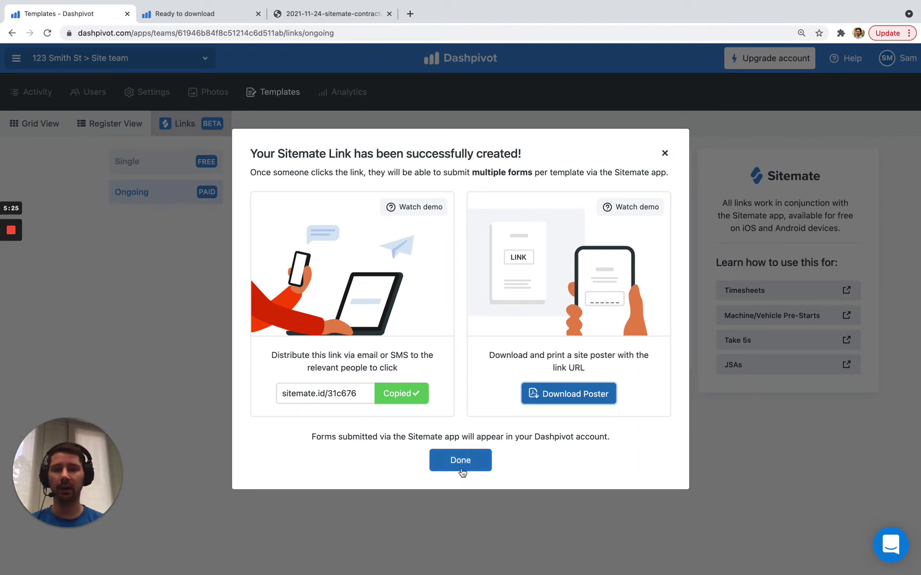
left_click(462, 472)
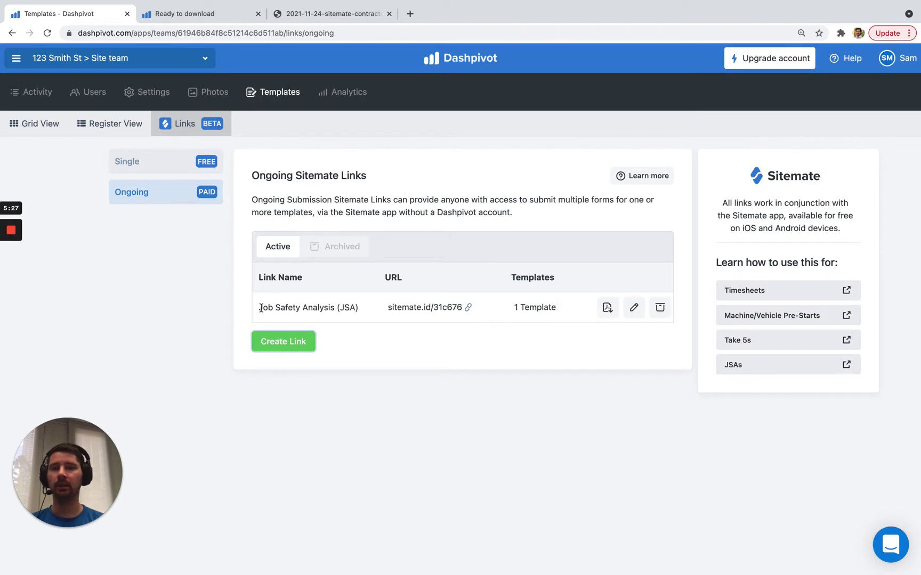
left_click(446, 310)
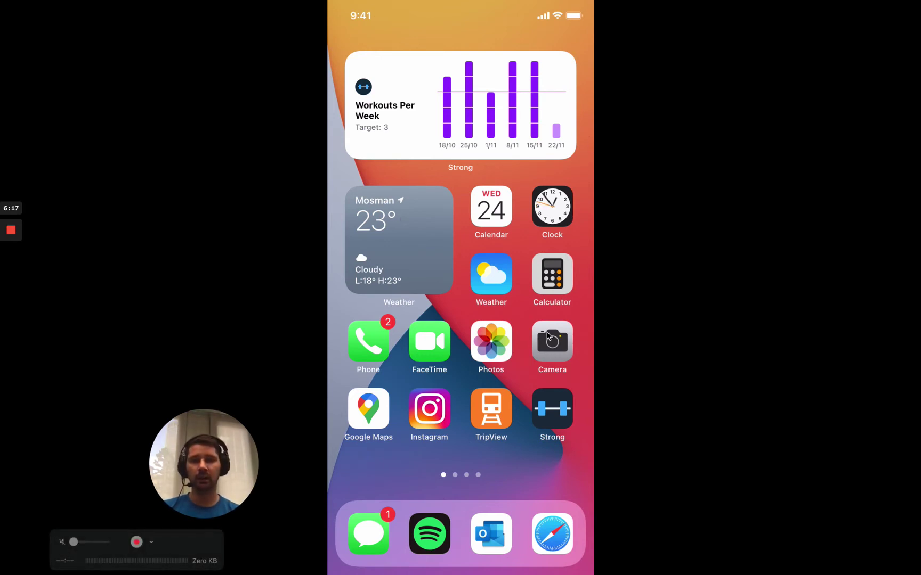
Step: Scan the poster's QR code, copy the JSA link code, and go get the Sitemate app
left_click(574, 340)
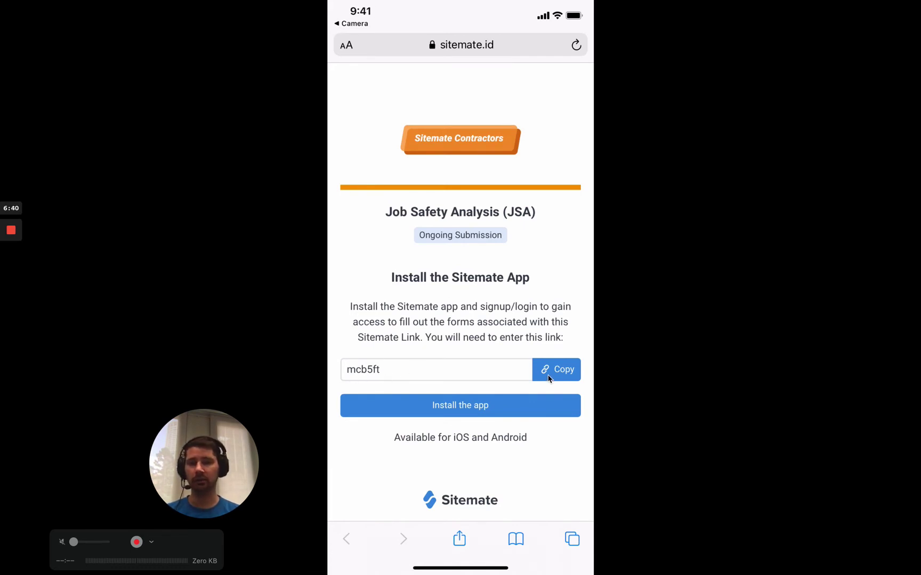
left_click(569, 370)
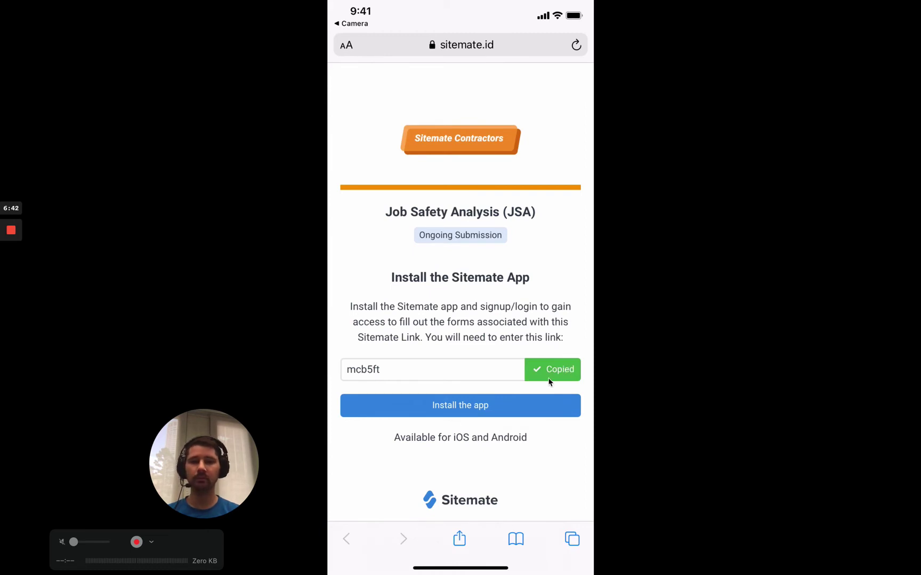
left_click(483, 414)
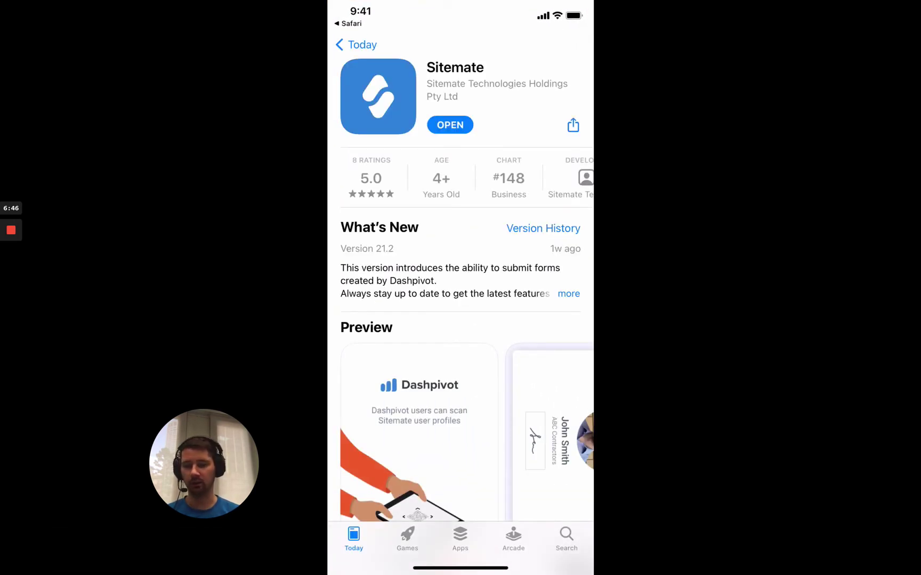
Step: In Sitemate's Forms, add the JSA forms by pasting the copied link code
left_click(450, 126)
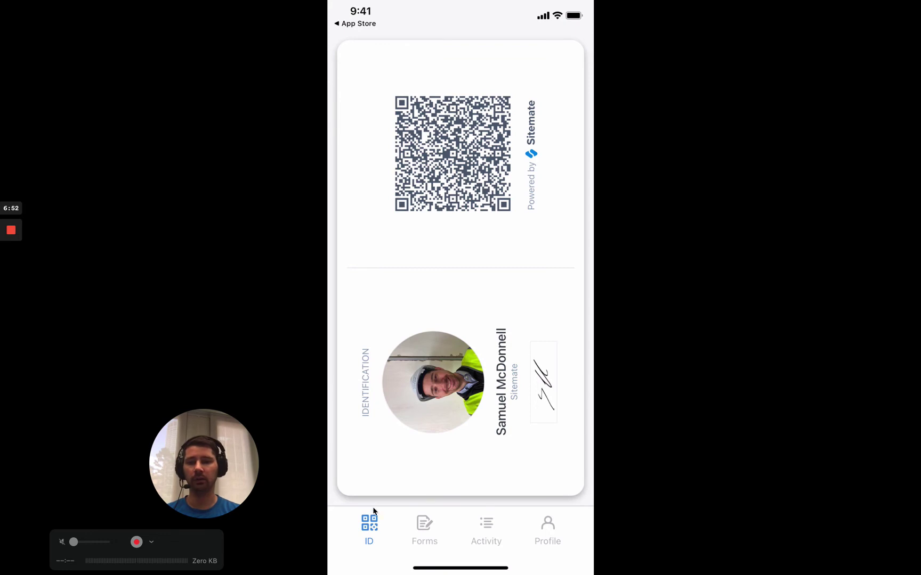
left_click(422, 531)
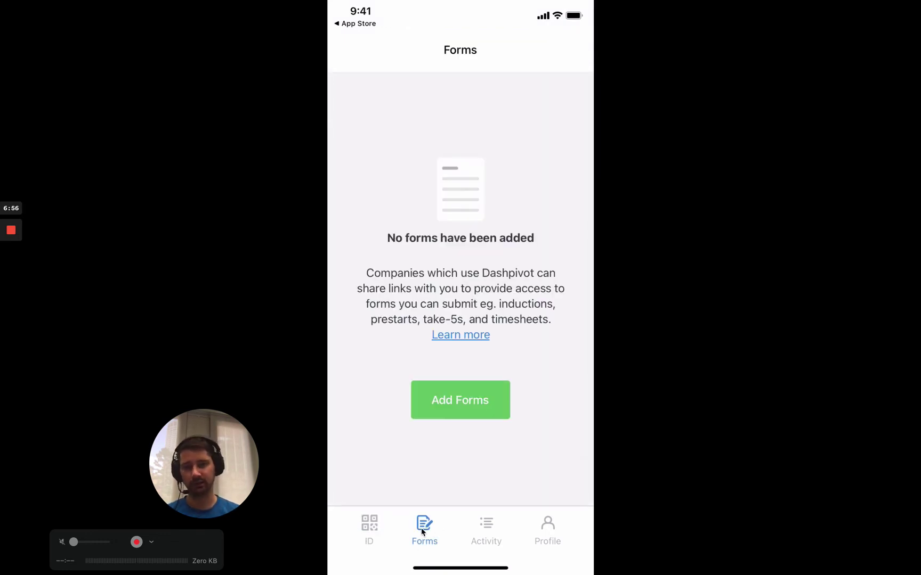
left_click(478, 401)
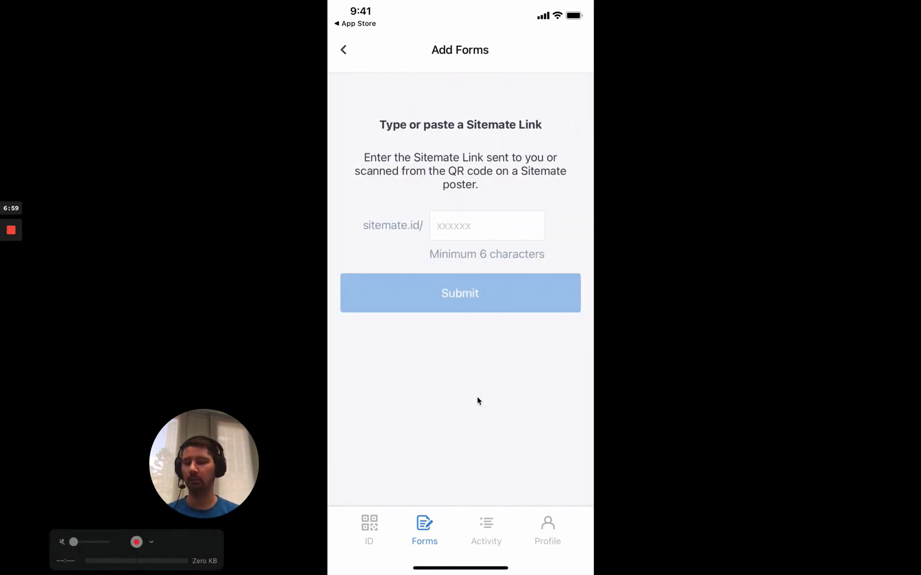
left_click(456, 223)
left_click(457, 223)
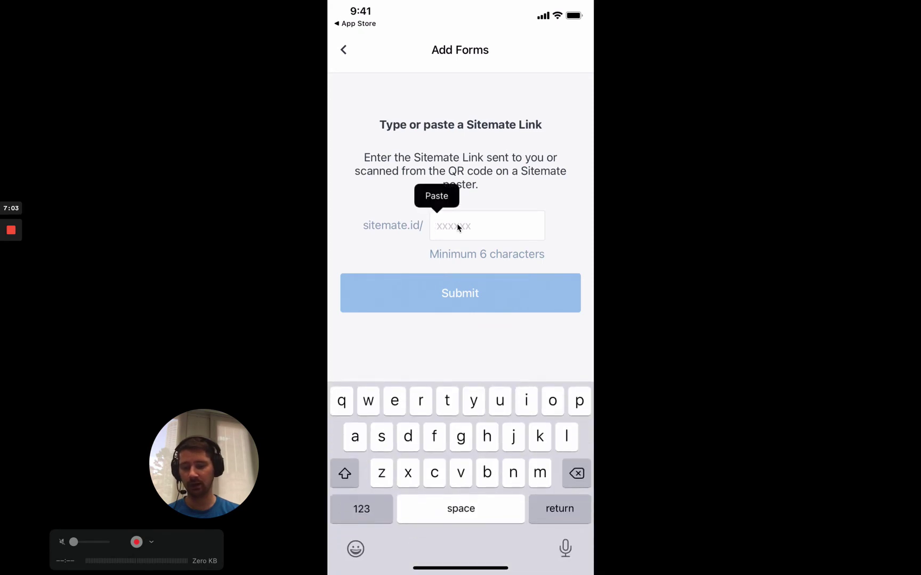
left_click(437, 196)
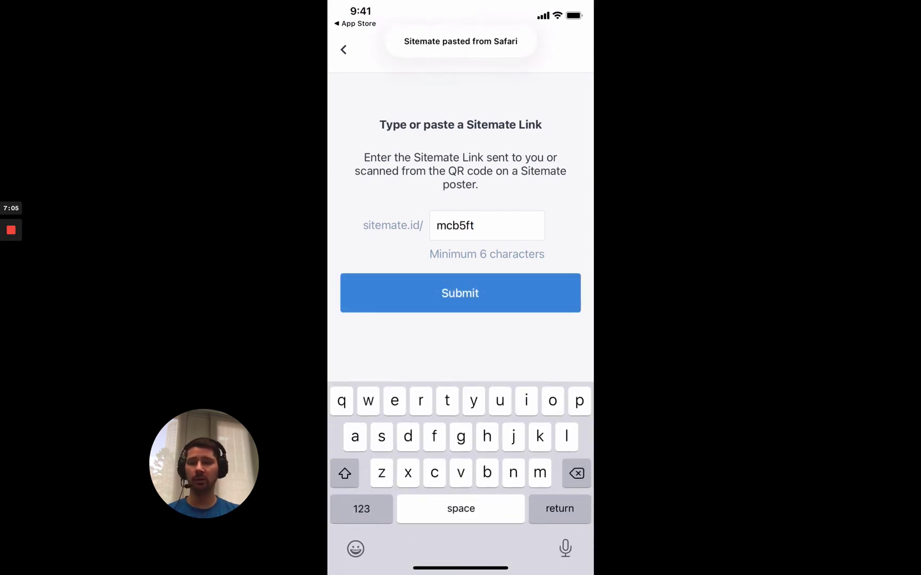
left_click(533, 312)
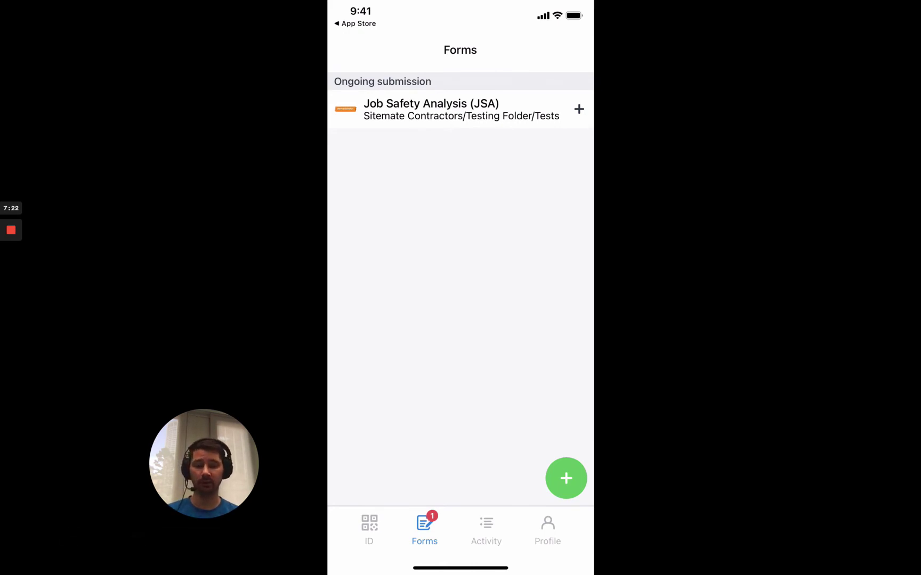
Step: Open the ongoing JSA form and enter Project Address '123 Smith St'
left_click(485, 128)
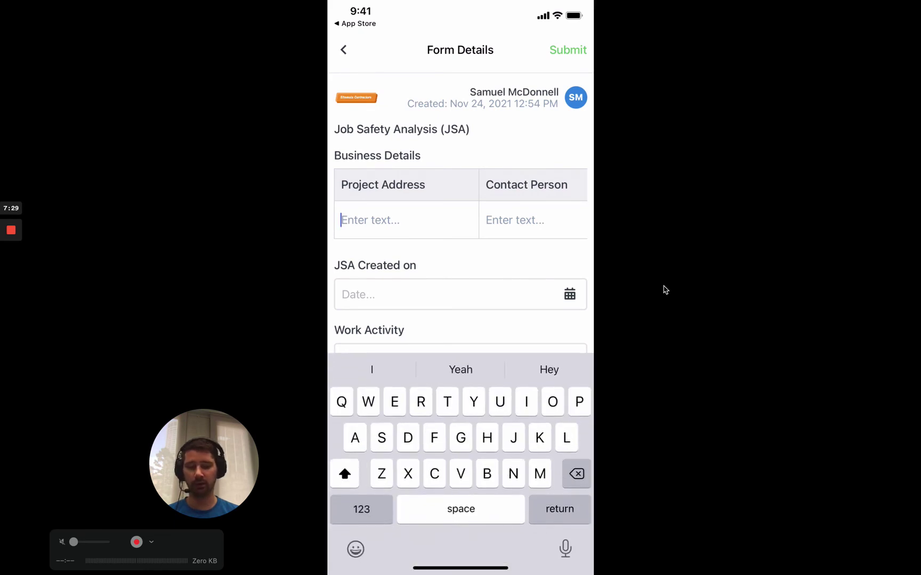
type("123 Smith Dt")
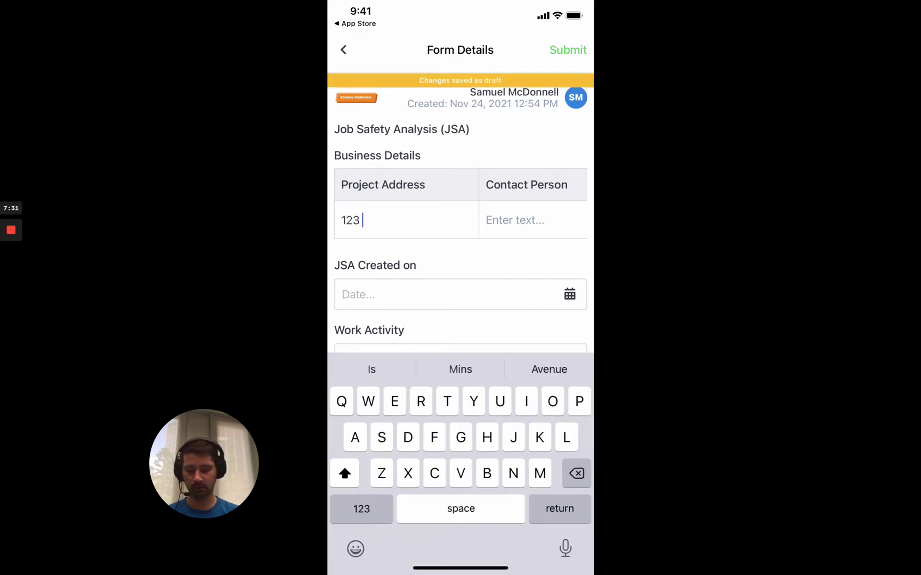
key("BackSpace")
key("BackSpace")
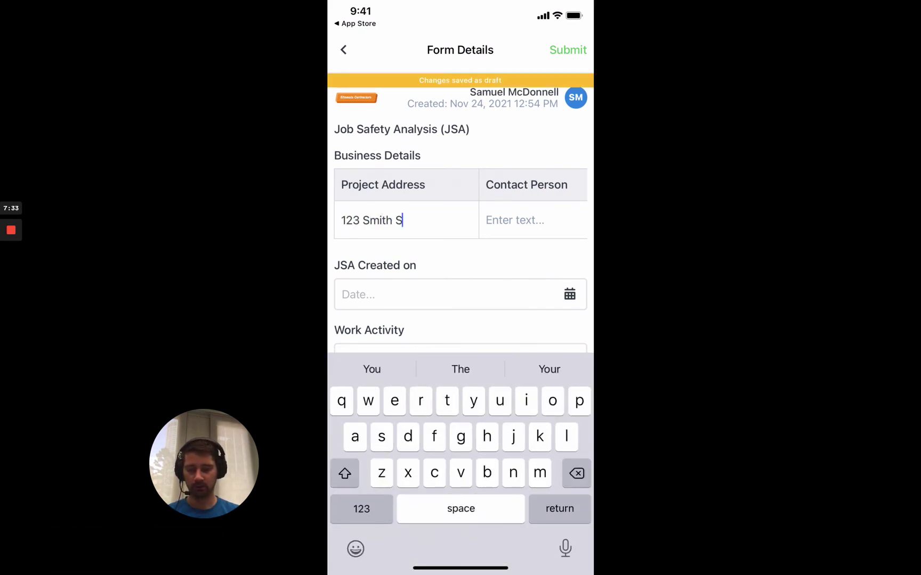
type("St")
key("Return")
Step: Set JSA Created on to 24 Nov 2021
scroll(461, 320, "down", 1)
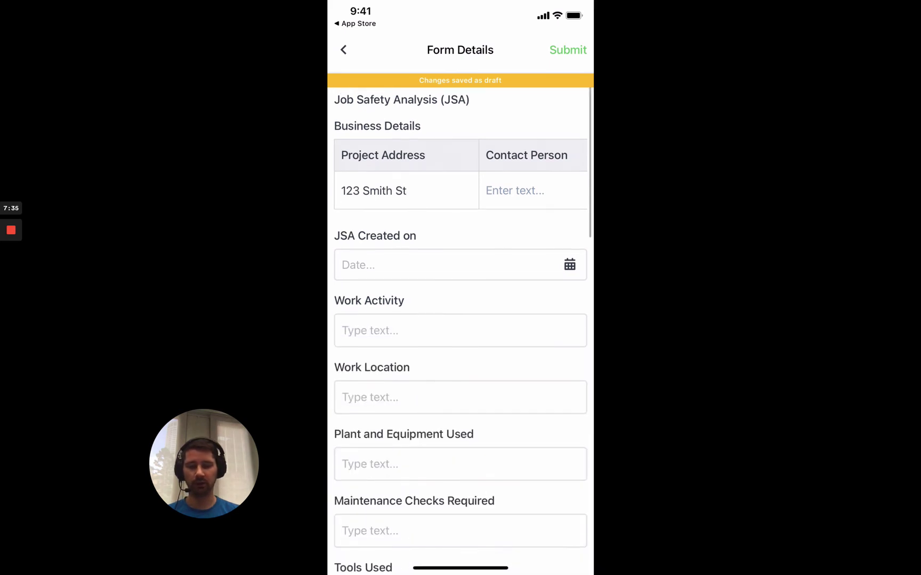
scroll(460, 192, "right", 8)
scroll(460, 191, "left", 8)
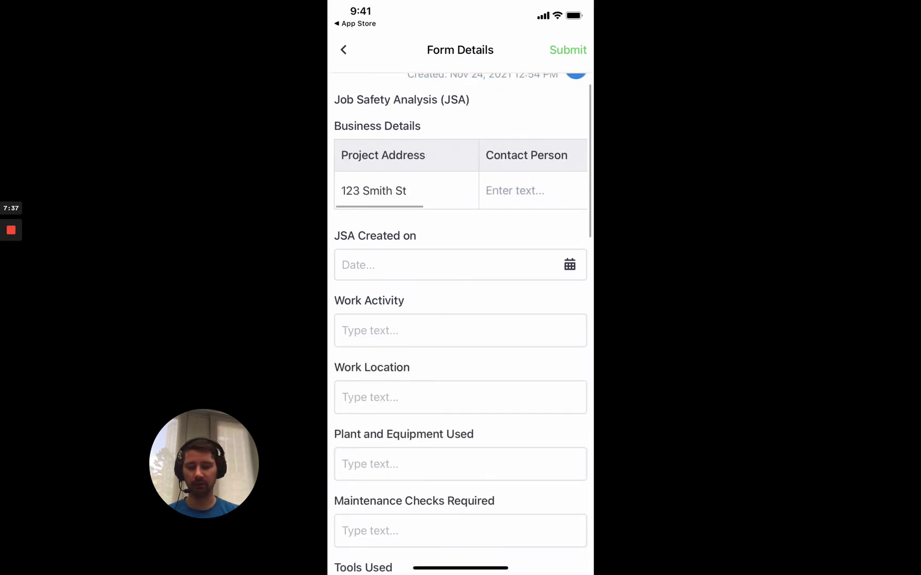
scroll(460, 320, "down", 3)
left_click(447, 143)
left_click(559, 429)
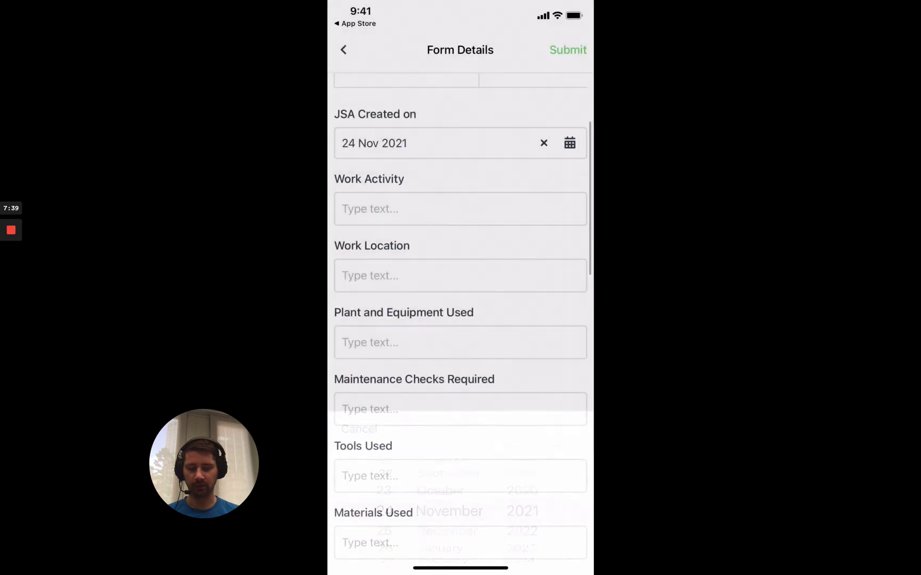
Step: Add two more Action Steps rows, giving three in total
scroll(460, 319, "down", 6)
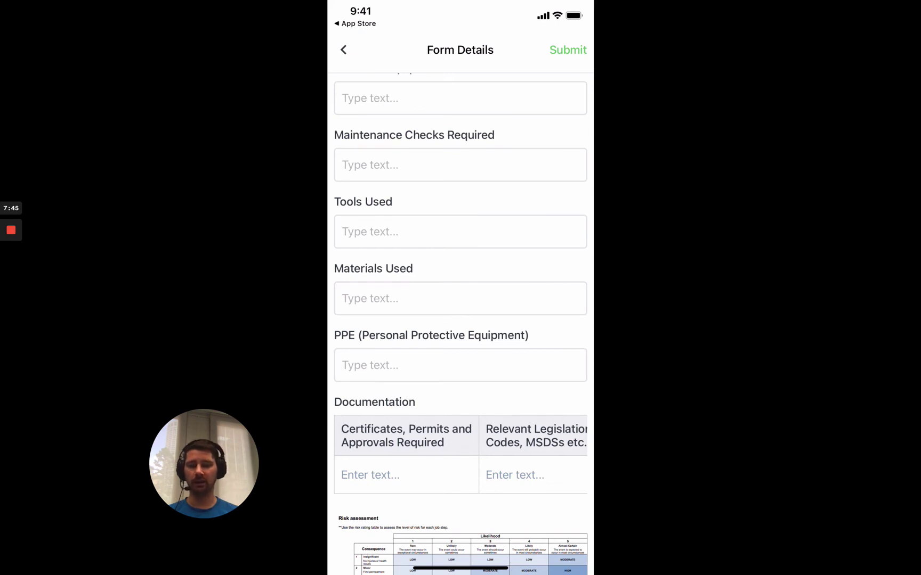
scroll(460, 323, "down", 8)
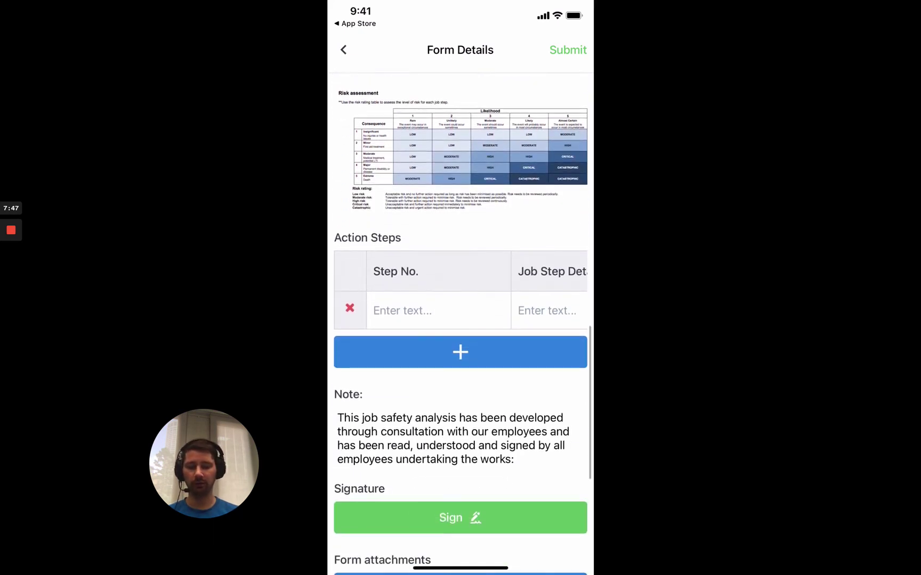
scroll(460, 320, "down", 3)
left_click(461, 179)
left_click(460, 218)
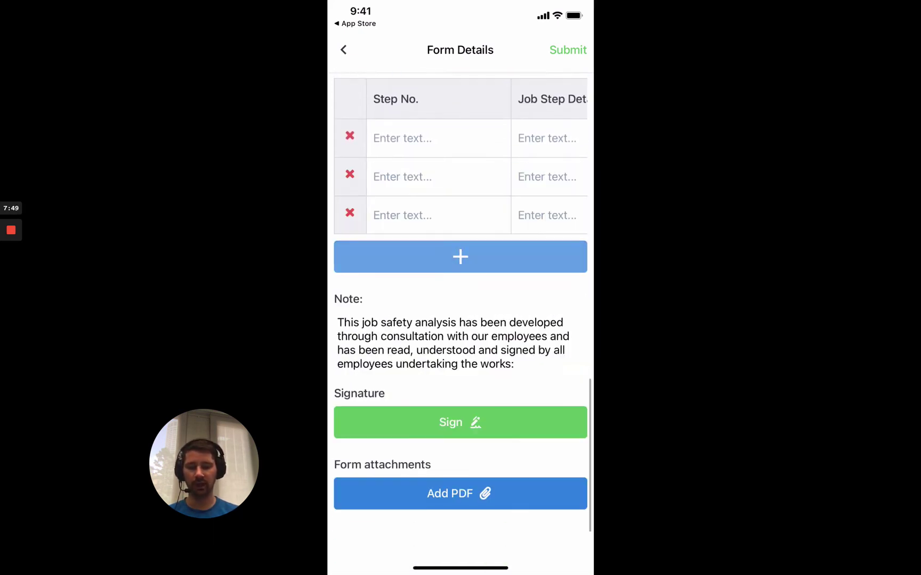
scroll(460, 319, "up", 2)
scroll(460, 250, "right", 10)
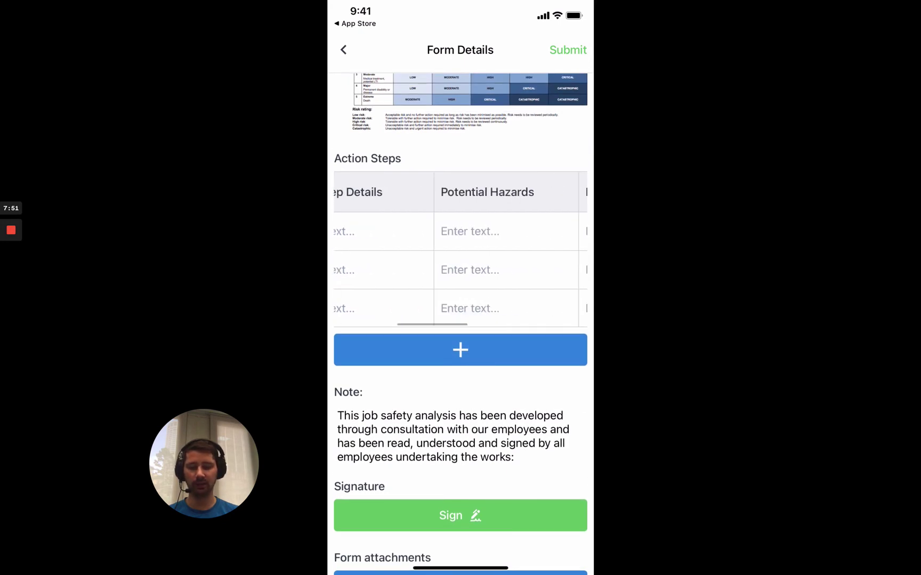
scroll(461, 250, "left", 10)
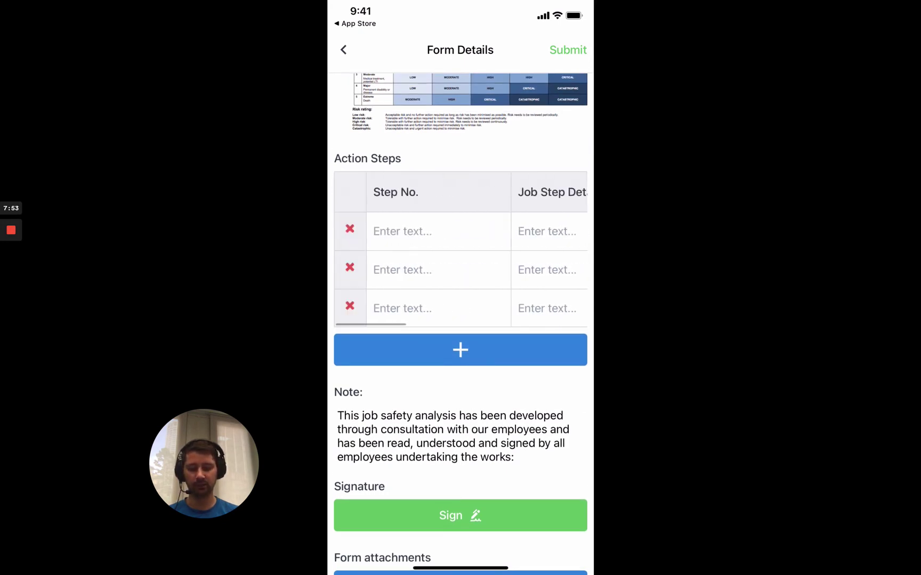
Step: Submit the signed Job Safety Analysis (JSA) form
scroll(460, 320, "down", 3)
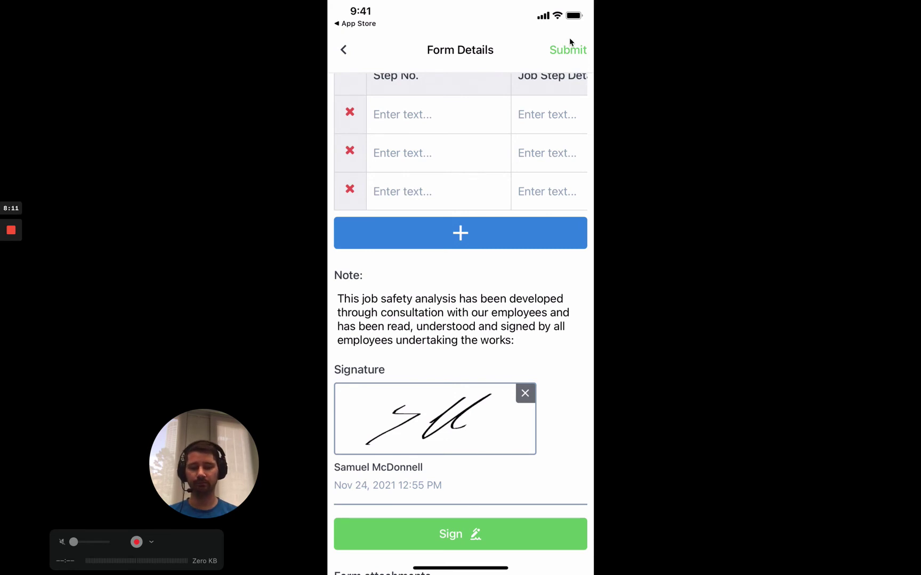
left_click(569, 37)
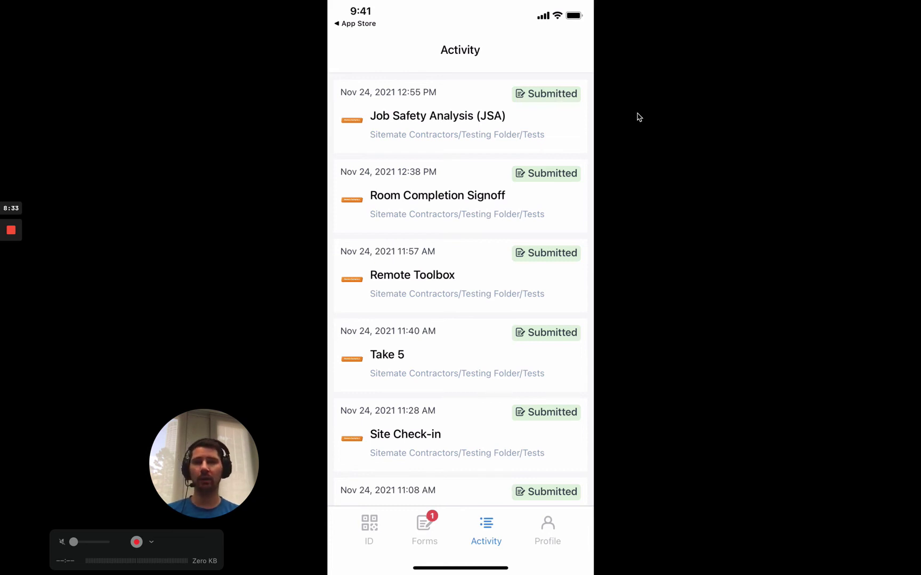
Step: Reload the Dashpivot JSA timeline and review the new form's address, date and signature
key("ctrl+Left")
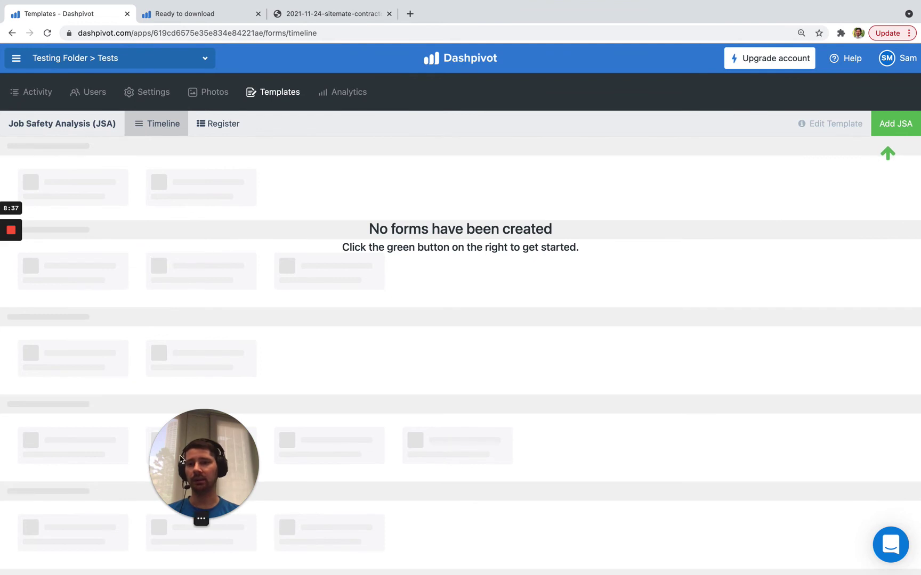
left_click_drag(181, 458, 45, 489)
key("super+r")
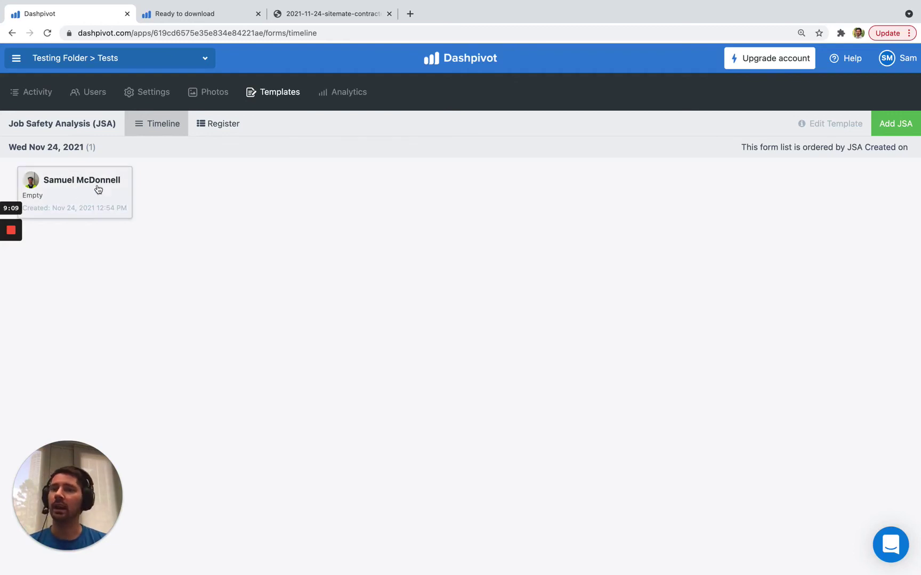
left_click(75, 193)
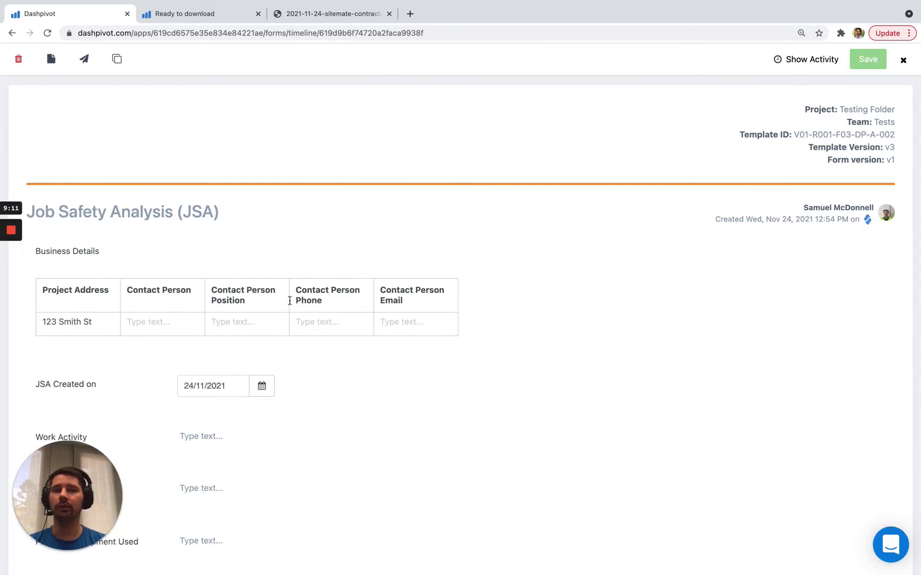
scroll(288, 392, "down", 2)
scroll(288, 392, "down", 15)
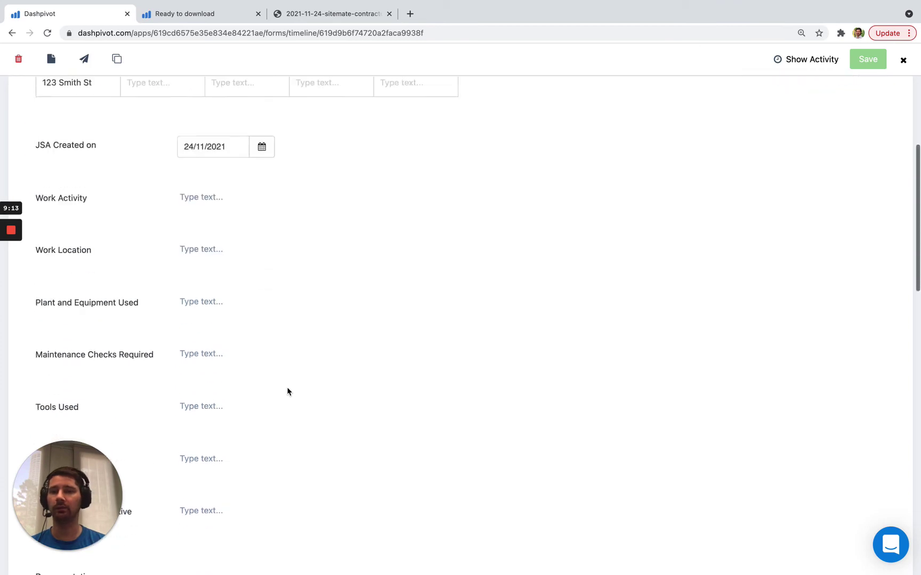
scroll(286, 389, "down", 5)
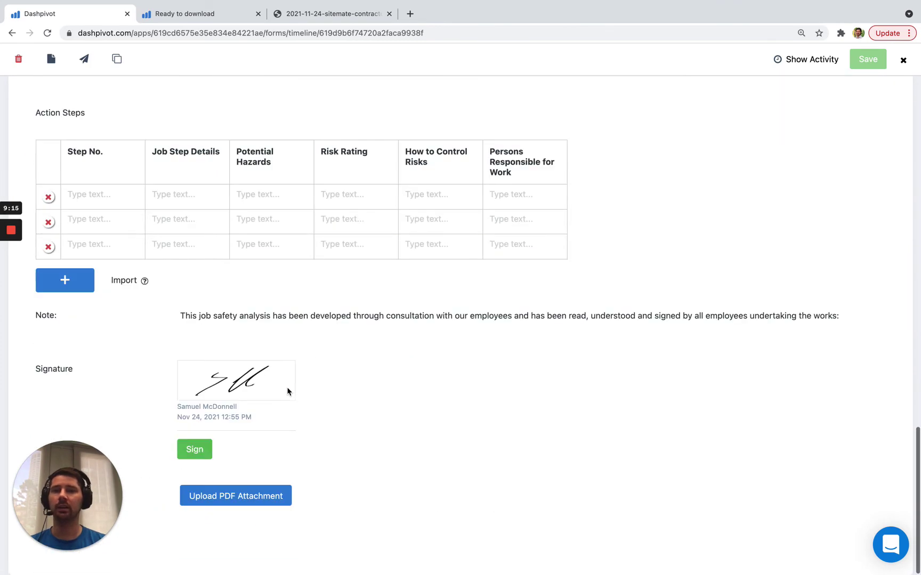
scroll(289, 351, "up", 20)
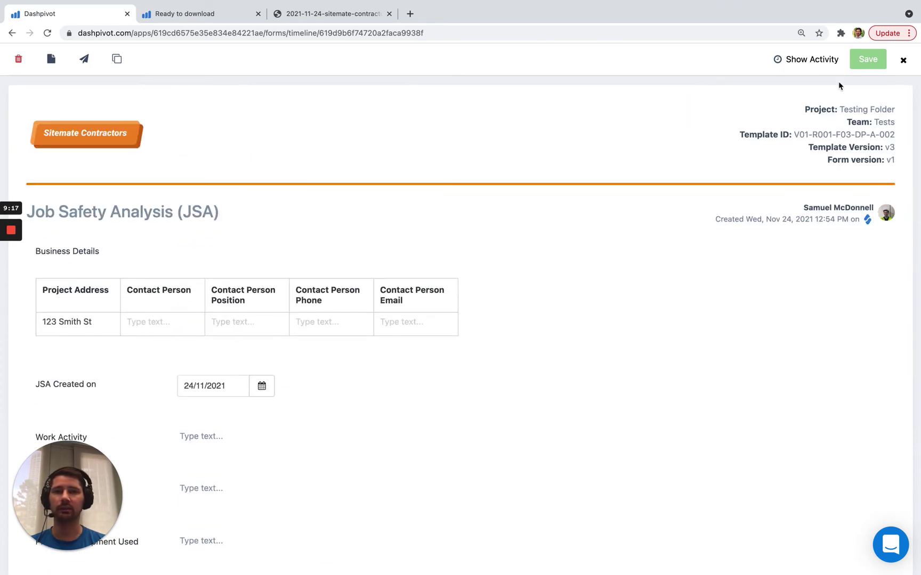
left_click(903, 60)
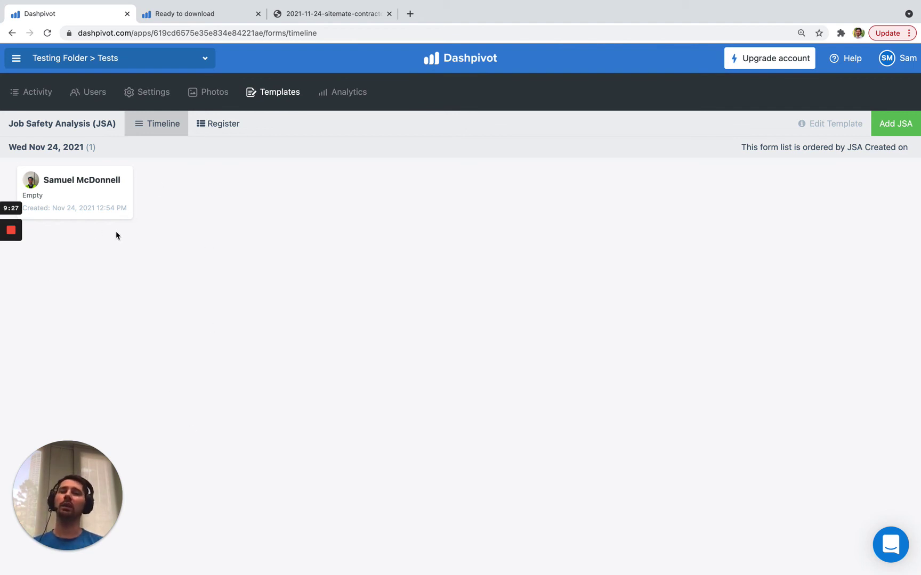
left_click(208, 128)
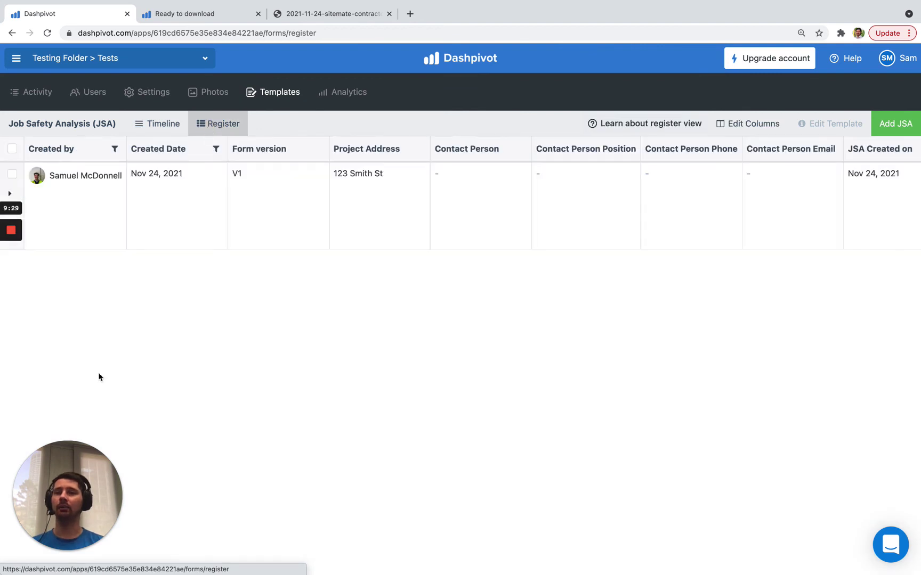
left_click(160, 128)
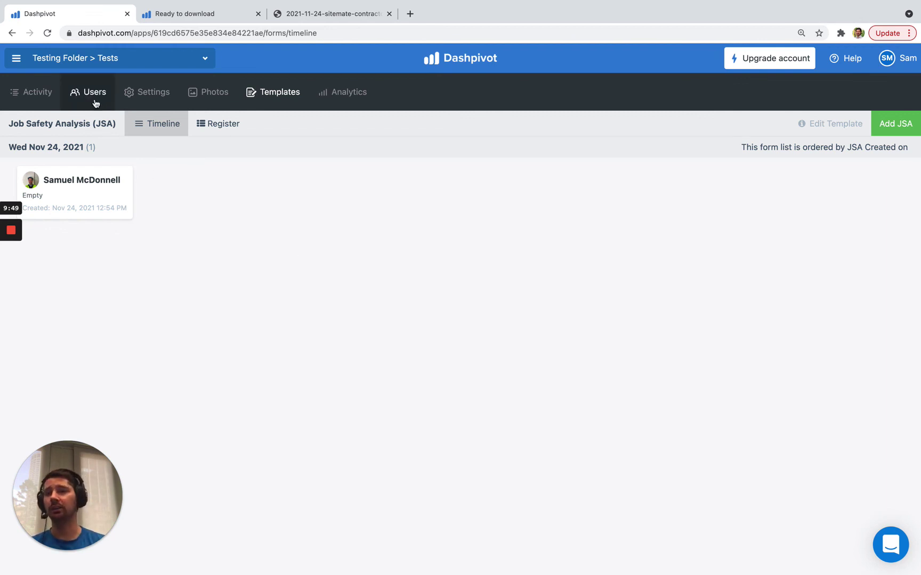
Step: Remove the single Sitemate form user from Dashpivot's Form Users list
left_click(87, 97)
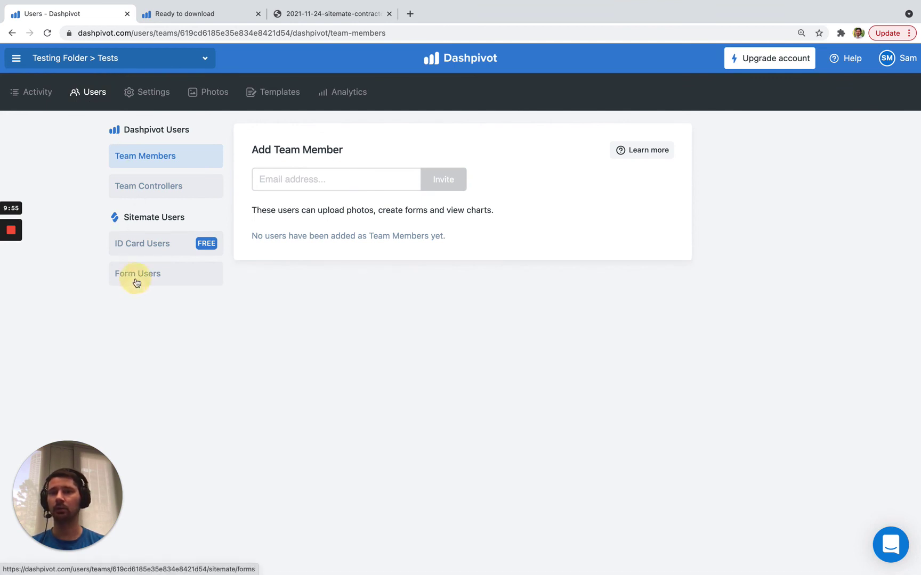
left_click(135, 282)
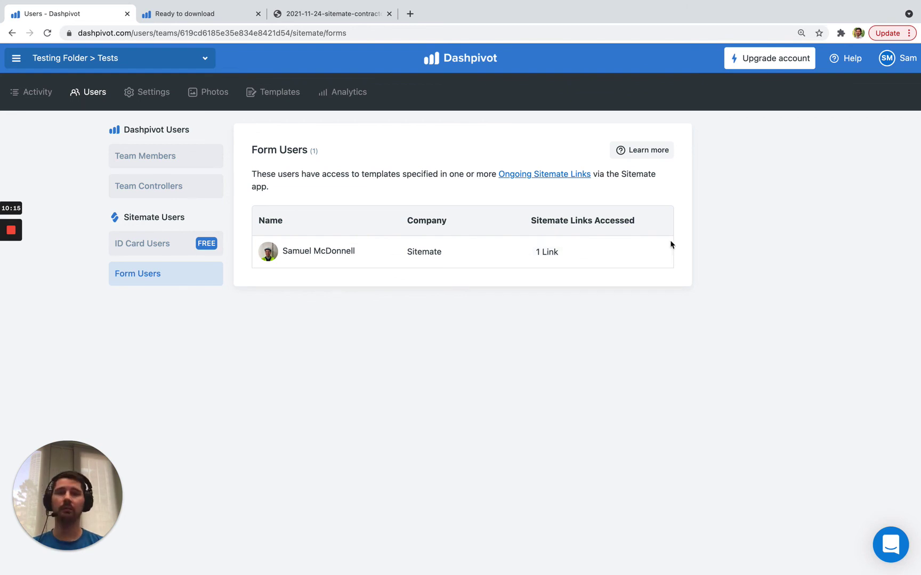
left_click(660, 252)
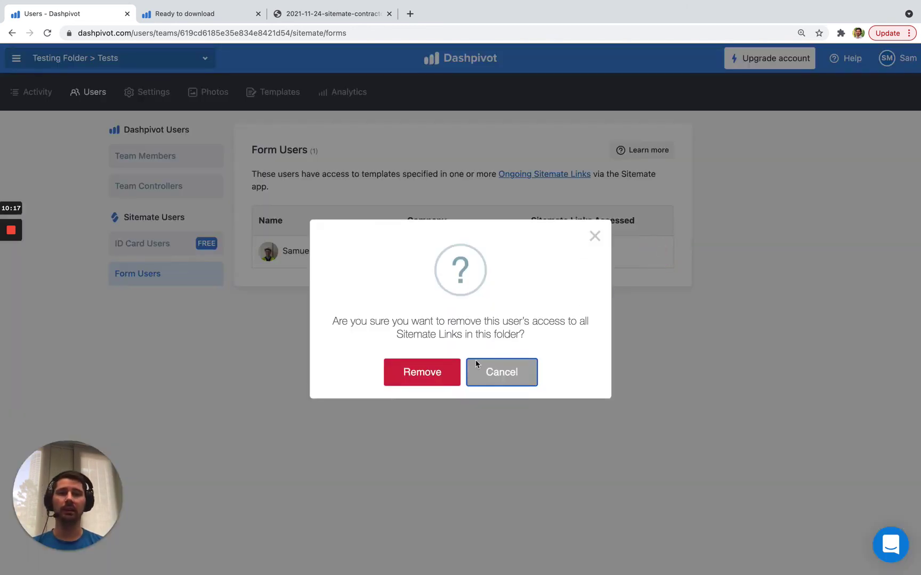
left_click(433, 377)
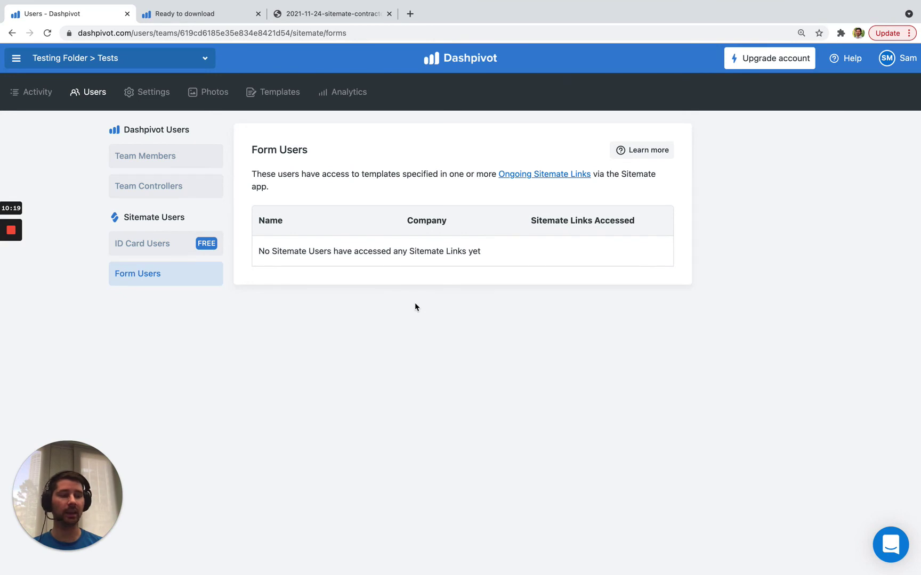
Step: Confirm the phone's Forms tab no longer lists the JSA form, then return to Dashpivot
key("super+Tab")
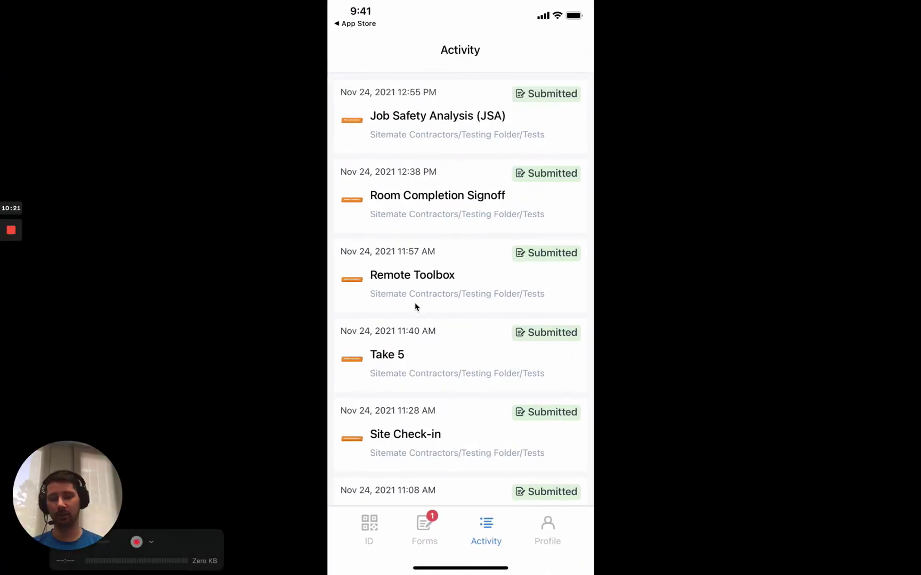
left_click(417, 508)
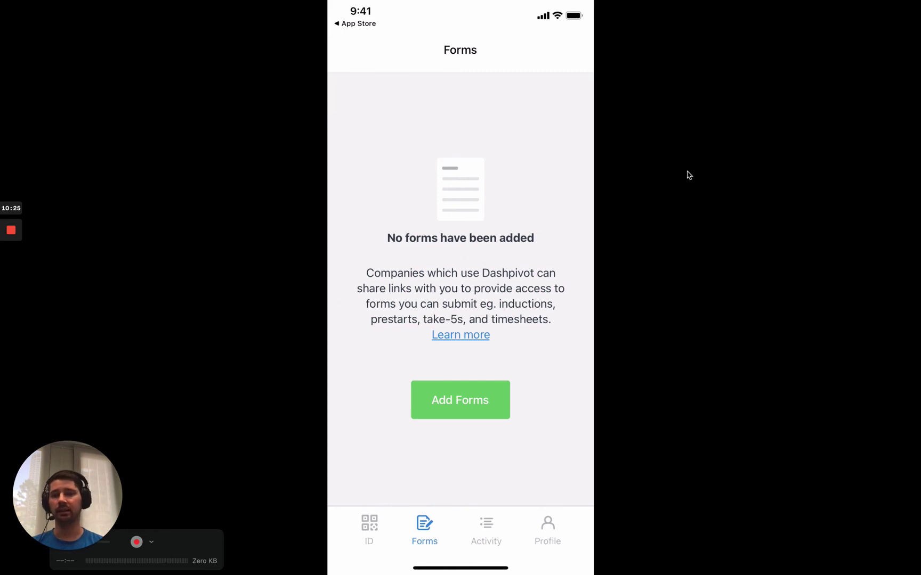
key("super+Tab")
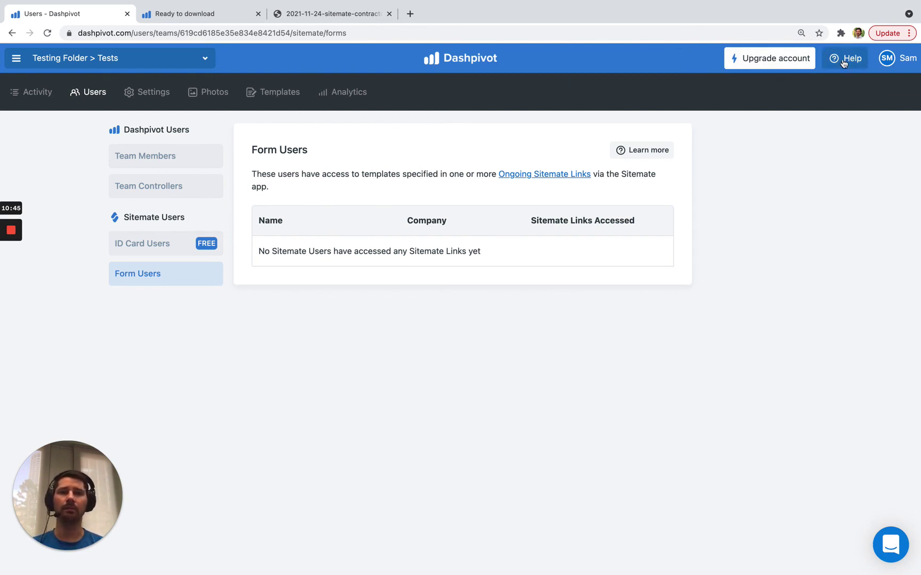
left_click(843, 62)
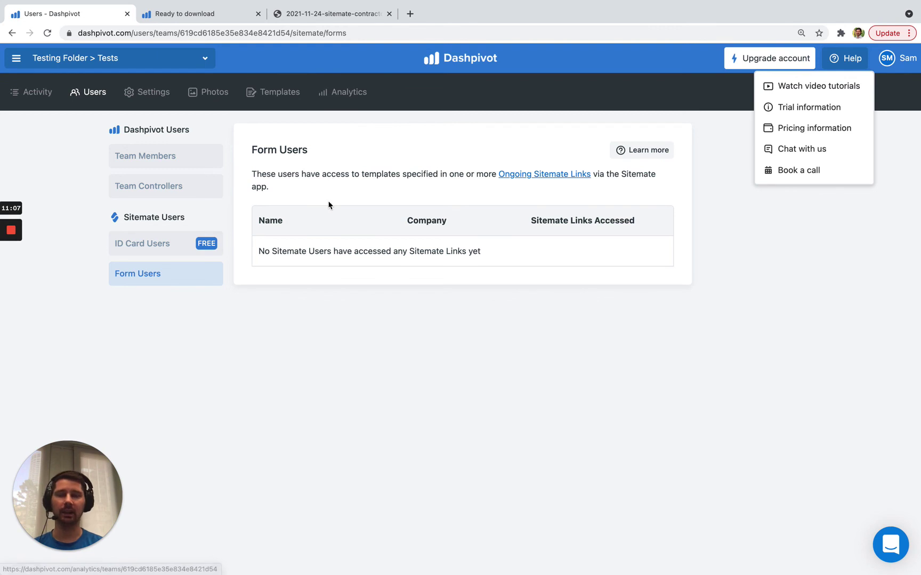
left_click(543, 371)
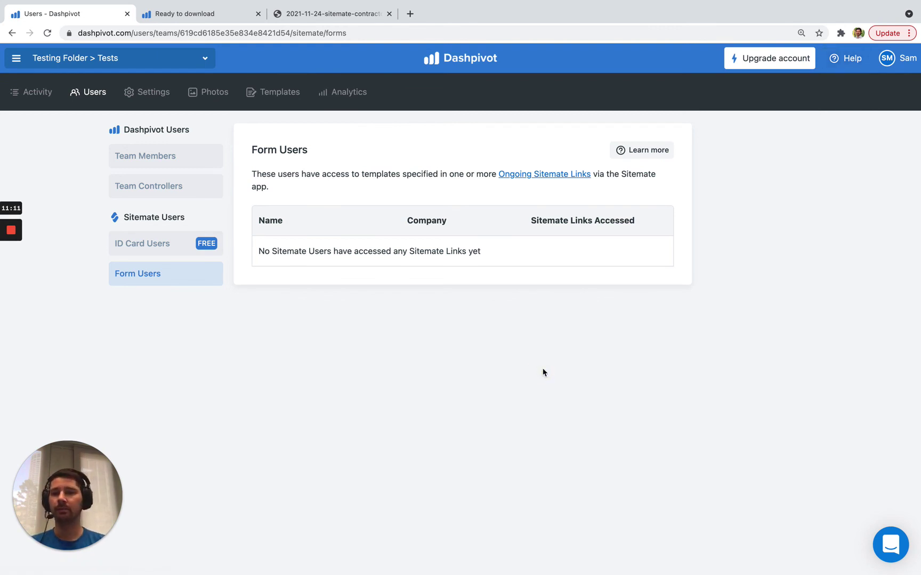